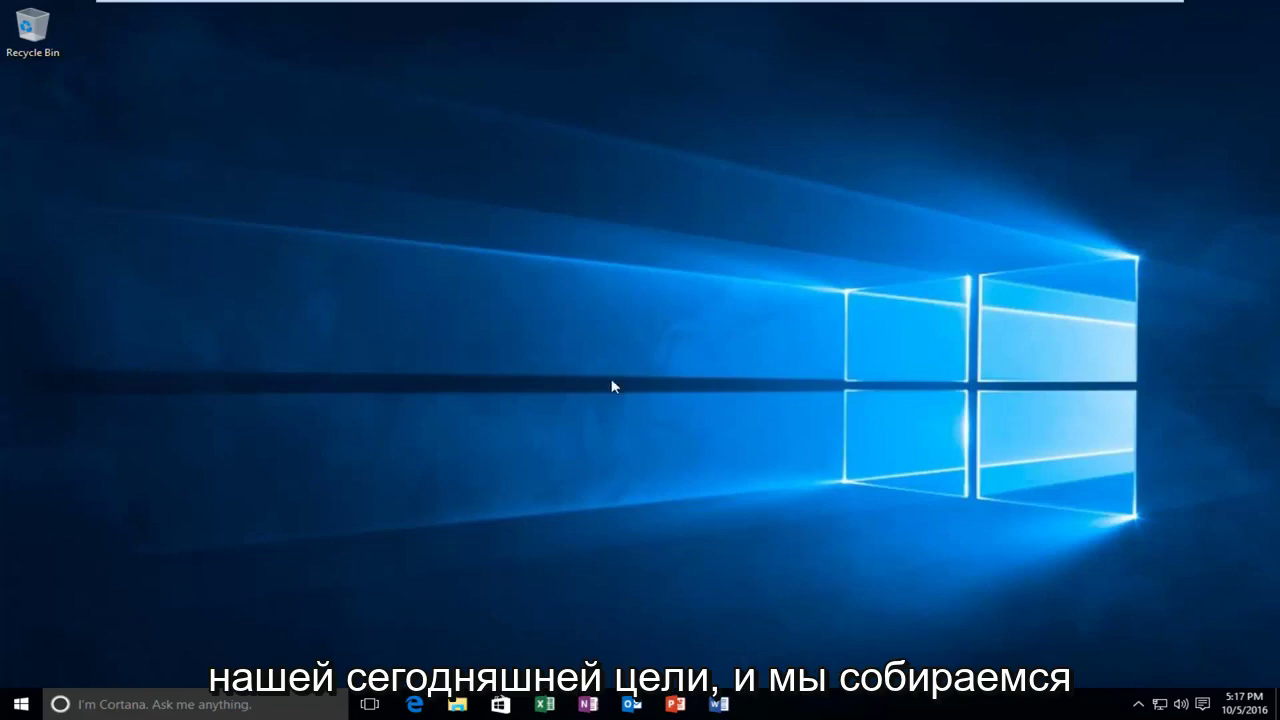
Search for "control panel" and open the Control Panel desktop app
{"action": "left_click", "coordinate": [20, 704]}
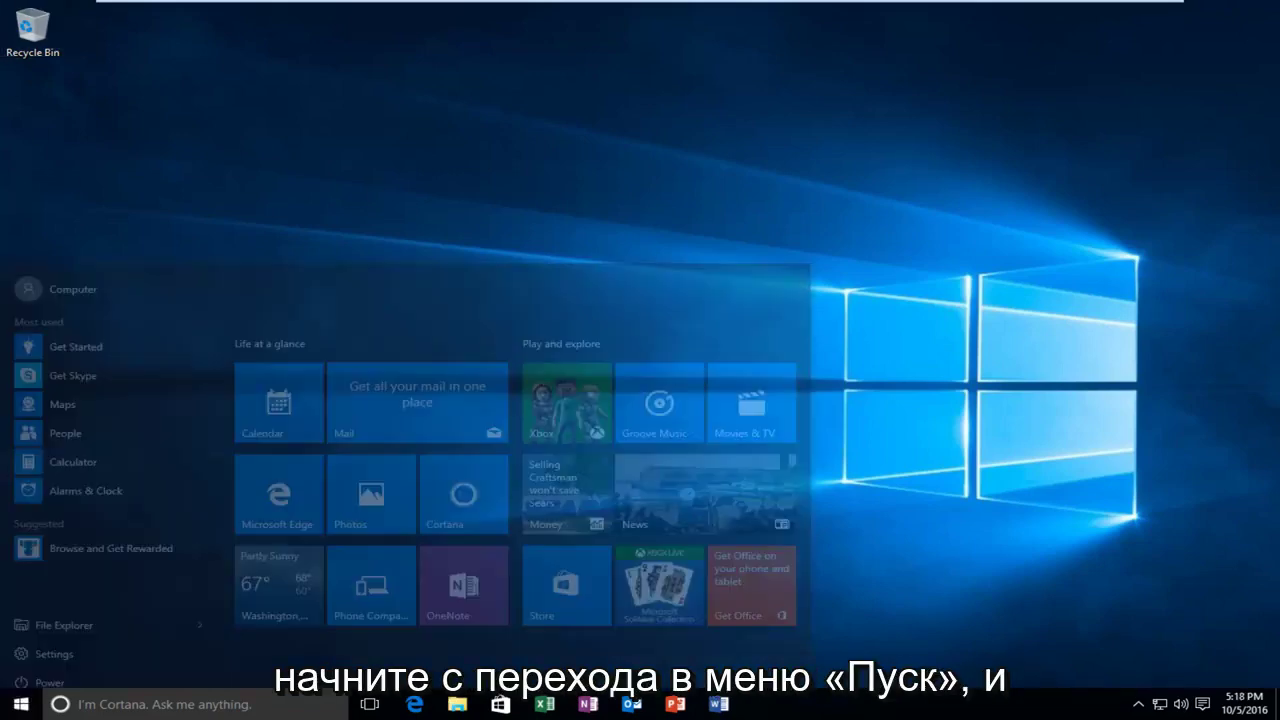
{"action": "type", "text": "c"}
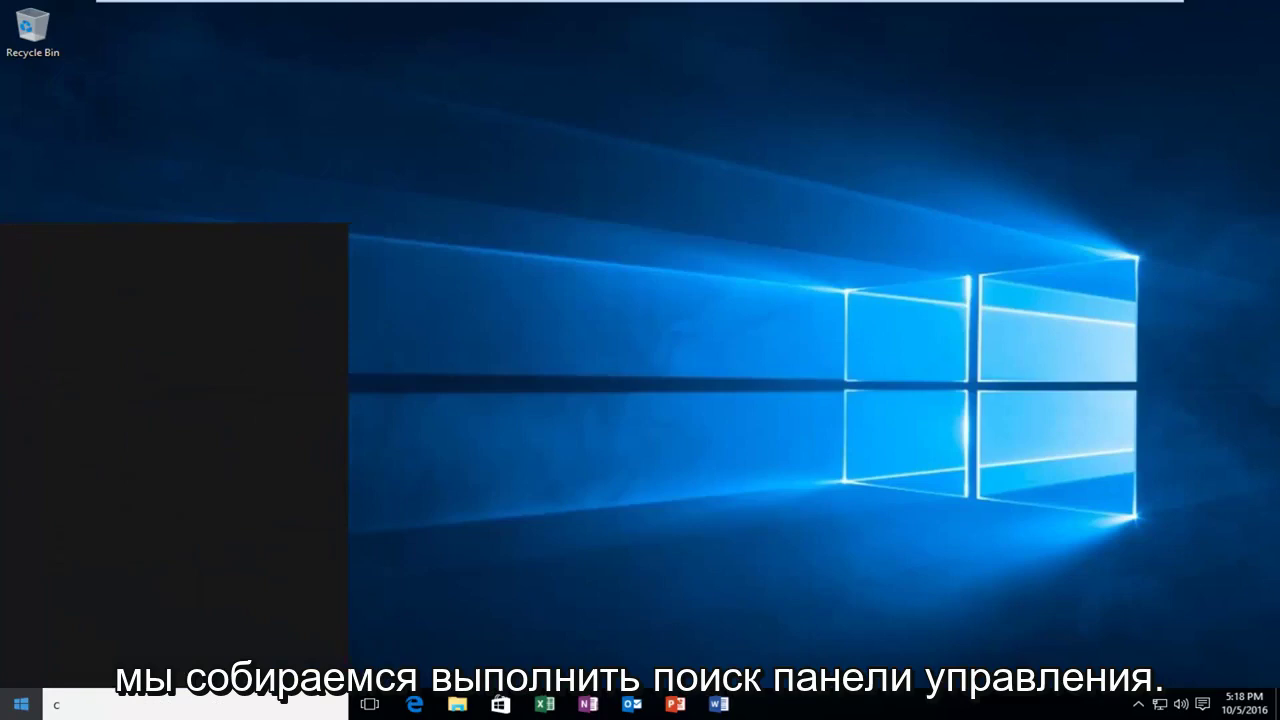
{"action": "type", "text": "ontrol panel"}
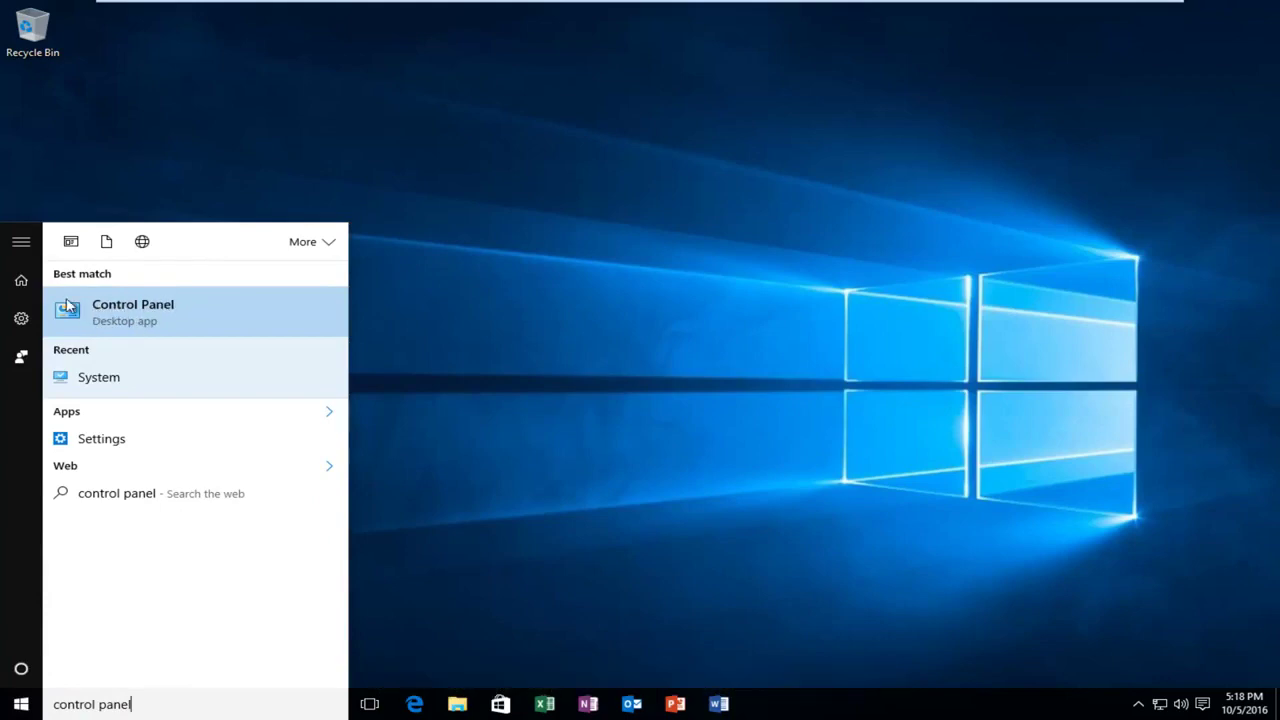
{"action": "left_click", "coordinate": [157, 311]}
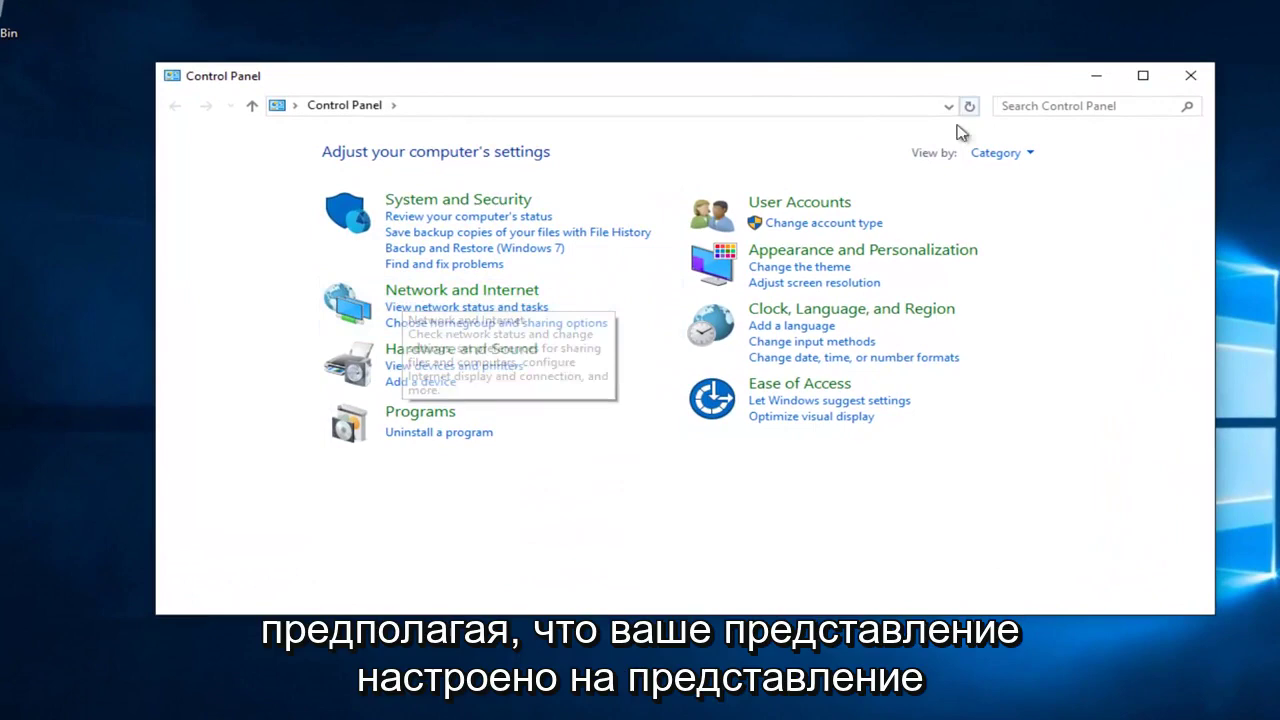
Open the Network and Sharing Center from the Network and Internet category, keeping the Category view
{"action": "left_click", "coordinate": [1018, 154]}
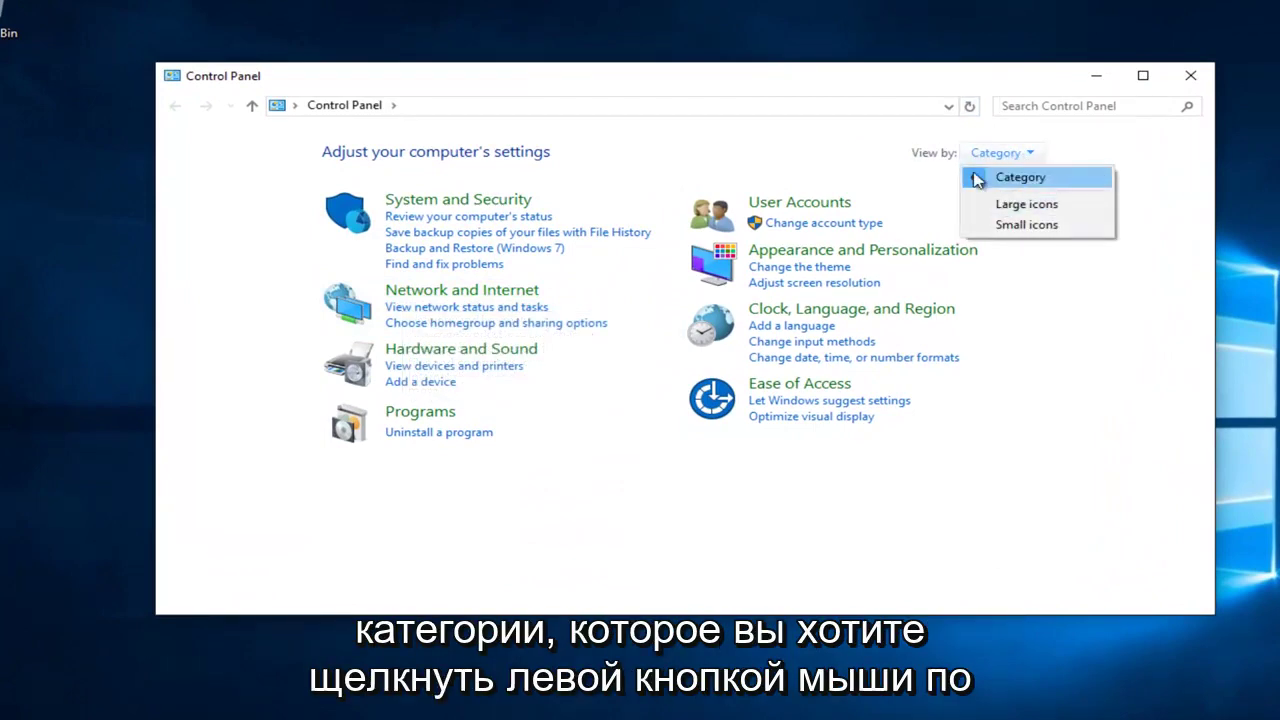
{"action": "left_click", "coordinate": [812, 138]}
{"action": "left_click", "coordinate": [392, 289]}
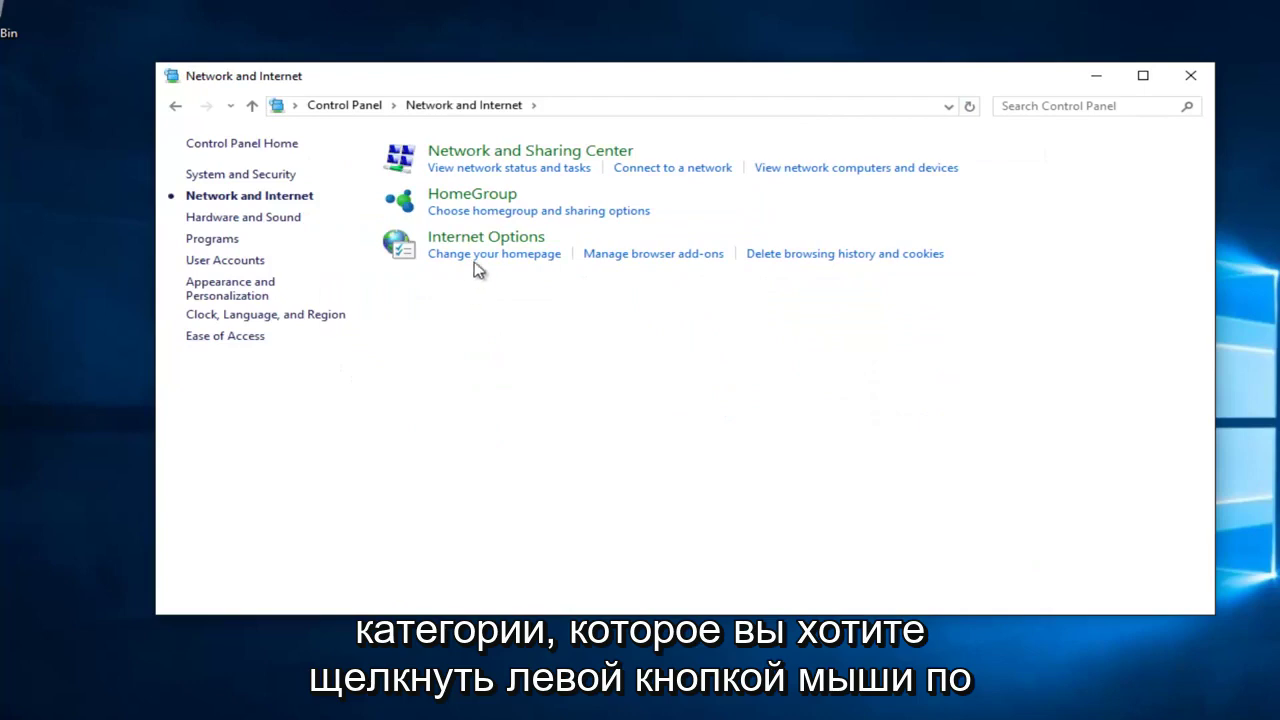
{"action": "left_click", "coordinate": [550, 157]}
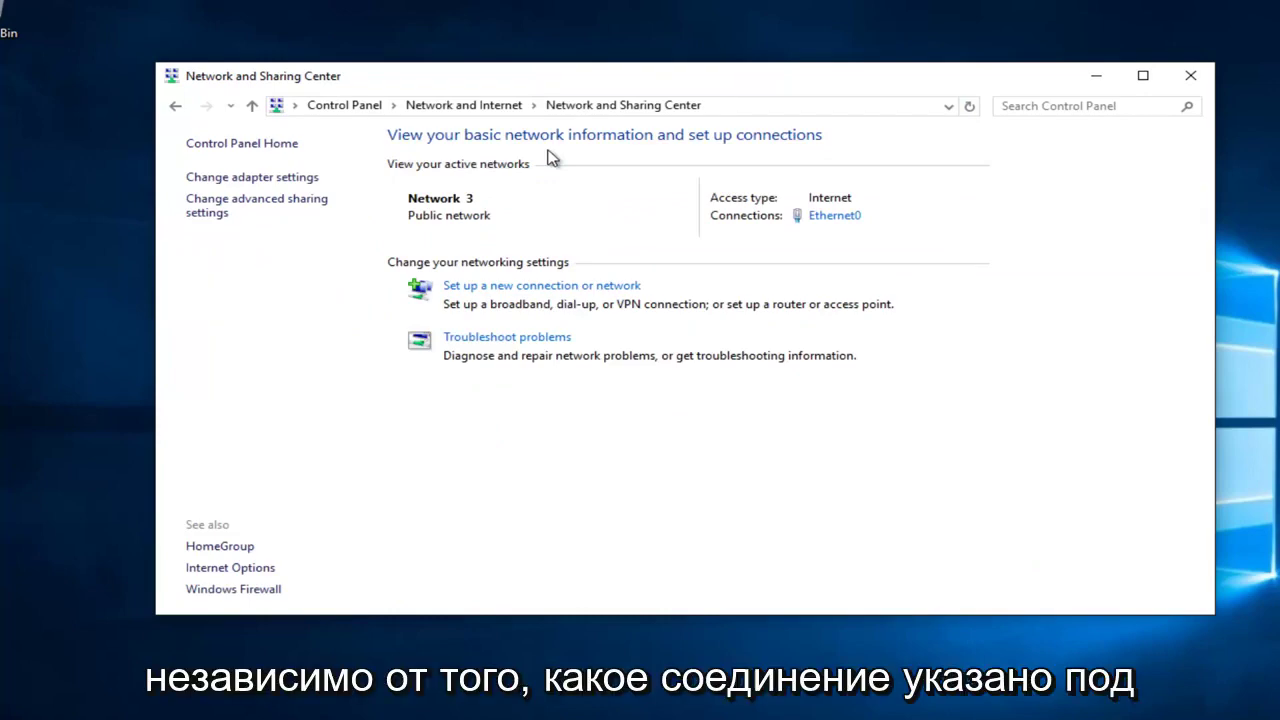
Open the Internet Protocol Version 4 (TCP/IPv4) properties of the active Ethernet0 connection
{"action": "left_click", "coordinate": [834, 219]}
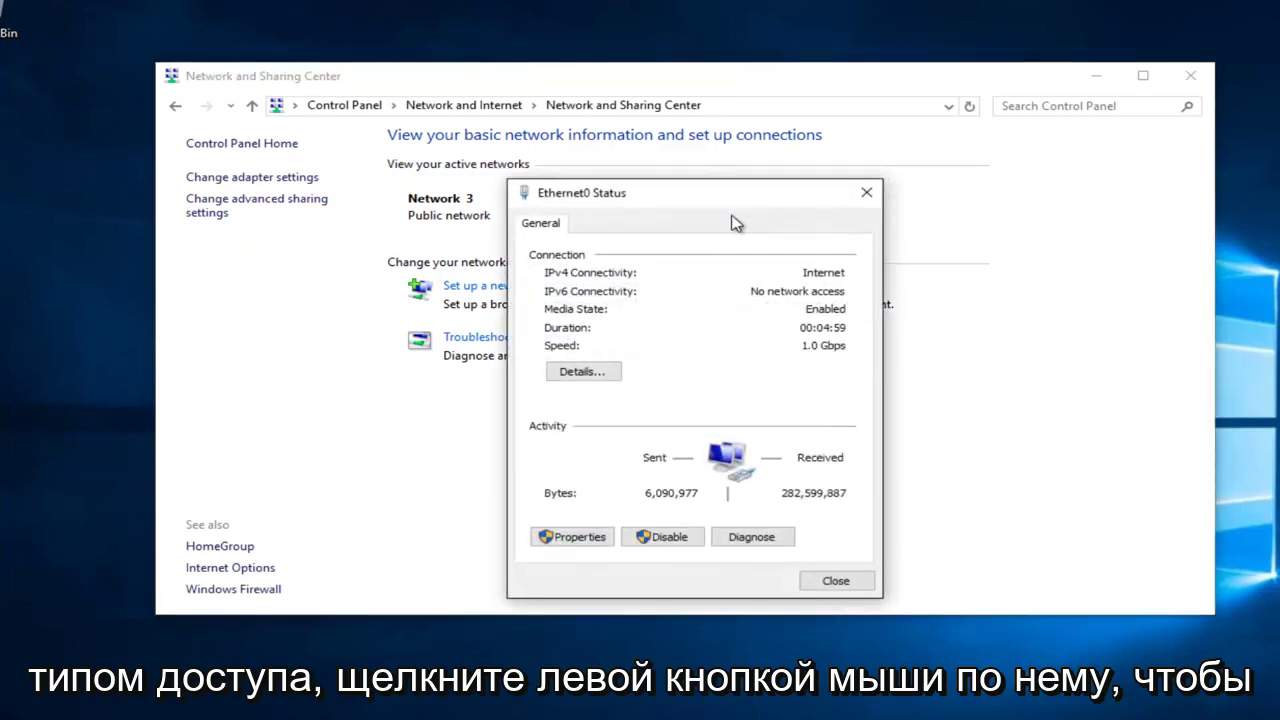
{"action": "left_click_drag", "start_coordinate": [718, 209], "coordinate": [721, 194]}
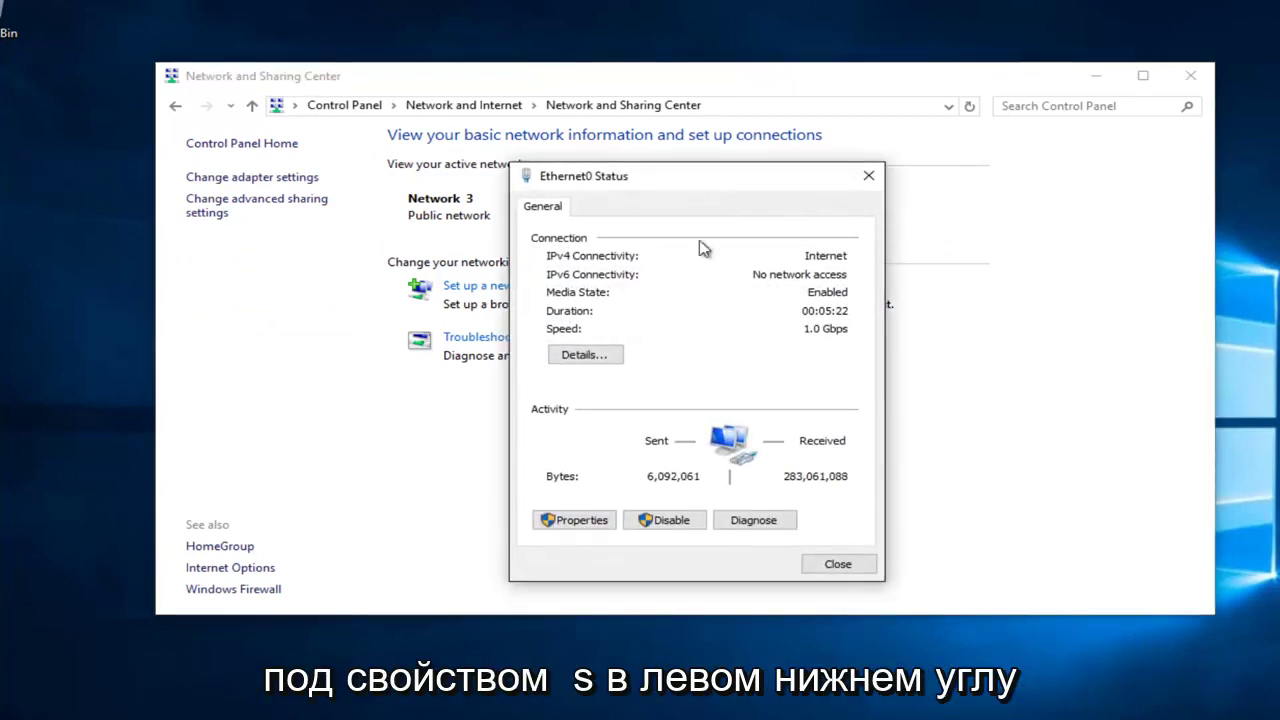
{"action": "left_click", "coordinate": [586, 522]}
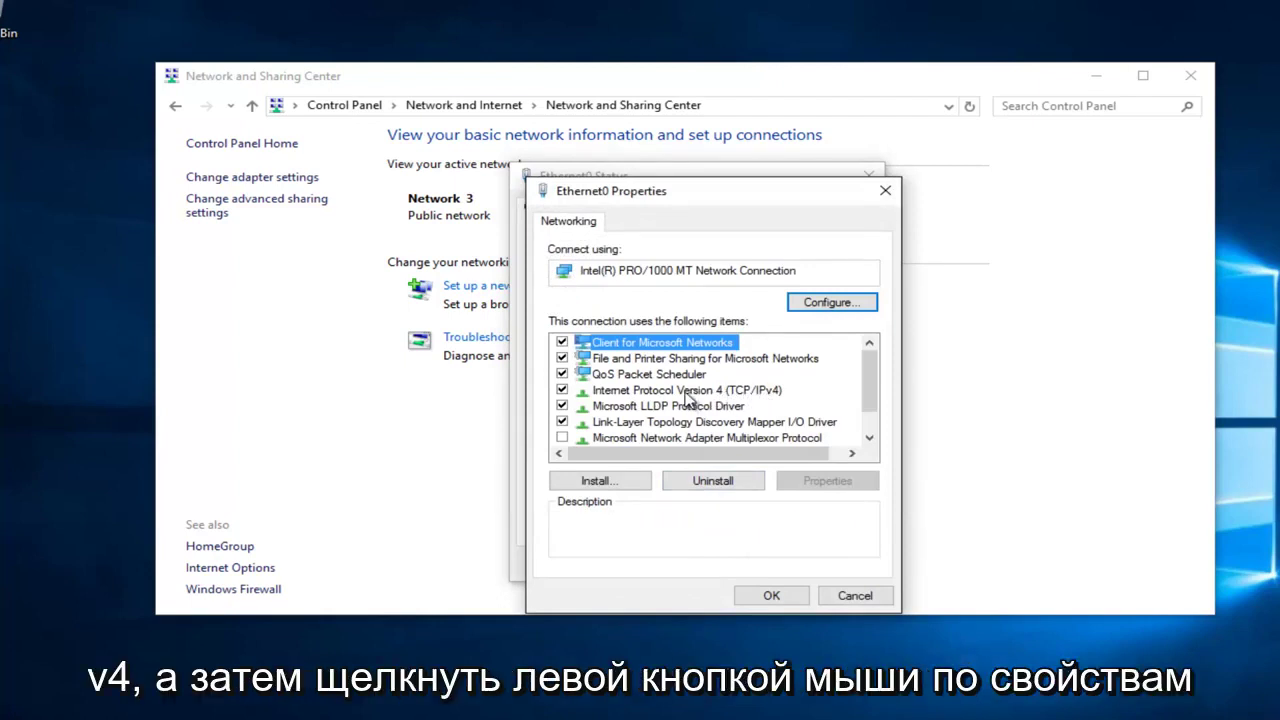
{"action": "left_click", "coordinate": [690, 392]}
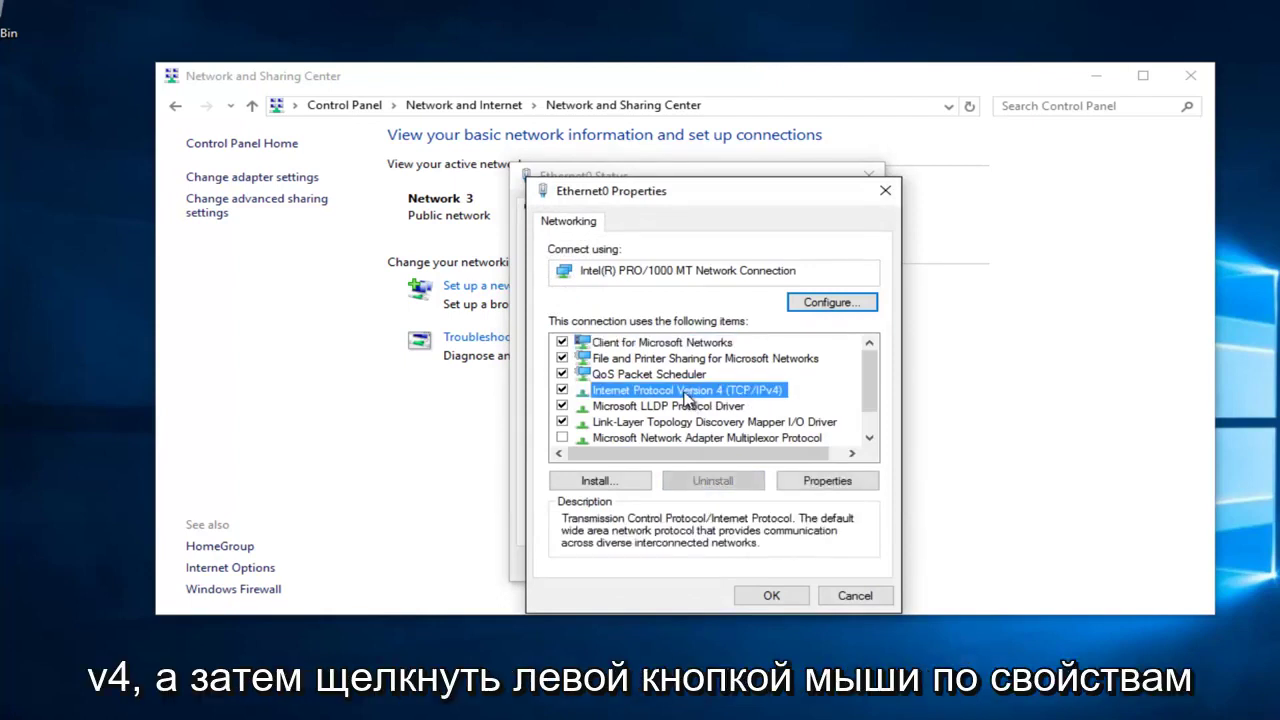
{"action": "left_click", "coordinate": [815, 484]}
{"action": "left_click_drag", "start_coordinate": [753, 262], "coordinate": [724, 192]}
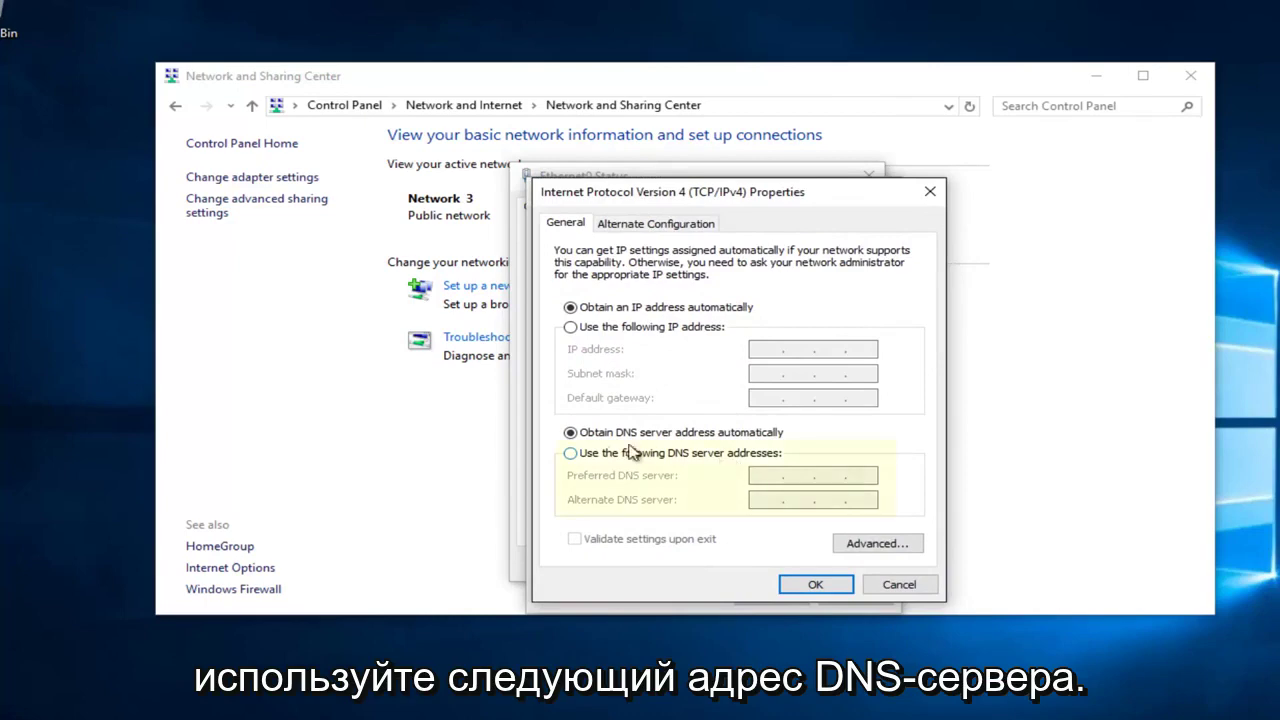
Use manual DNS server addresses with 8.8.8.8 as preferred and 8.8.4.4 as alternate, and accept the IPv4 settings
{"action": "left_click", "coordinate": [569, 456]}
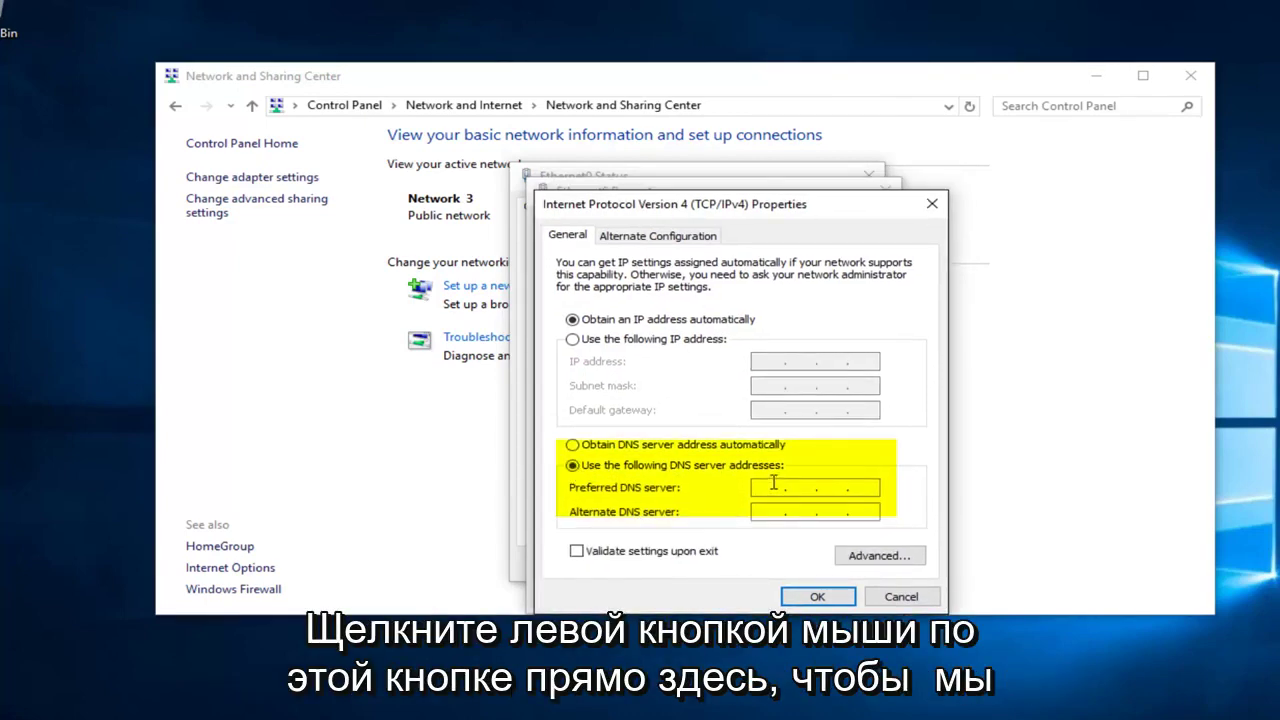
{"action": "type", "text": "8.8.8.8"}
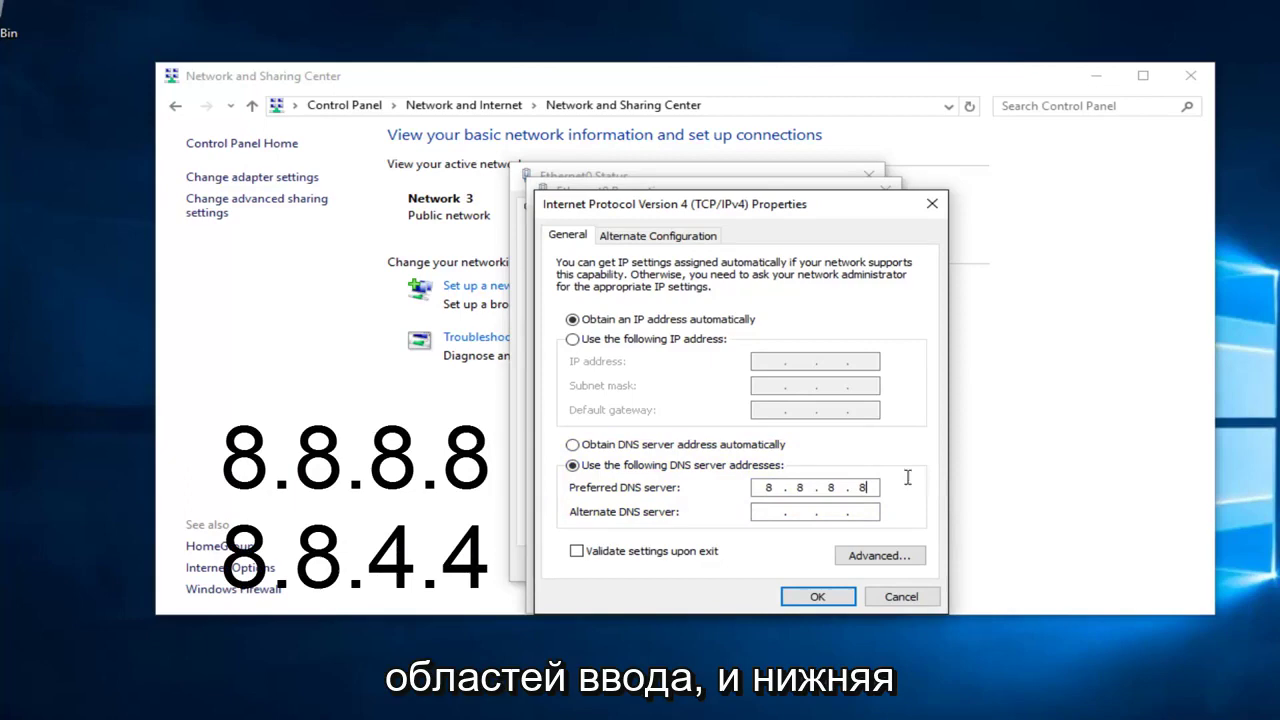
{"action": "left_click", "coordinate": [768, 512]}
{"action": "type", "text": "8.8.4.4"}
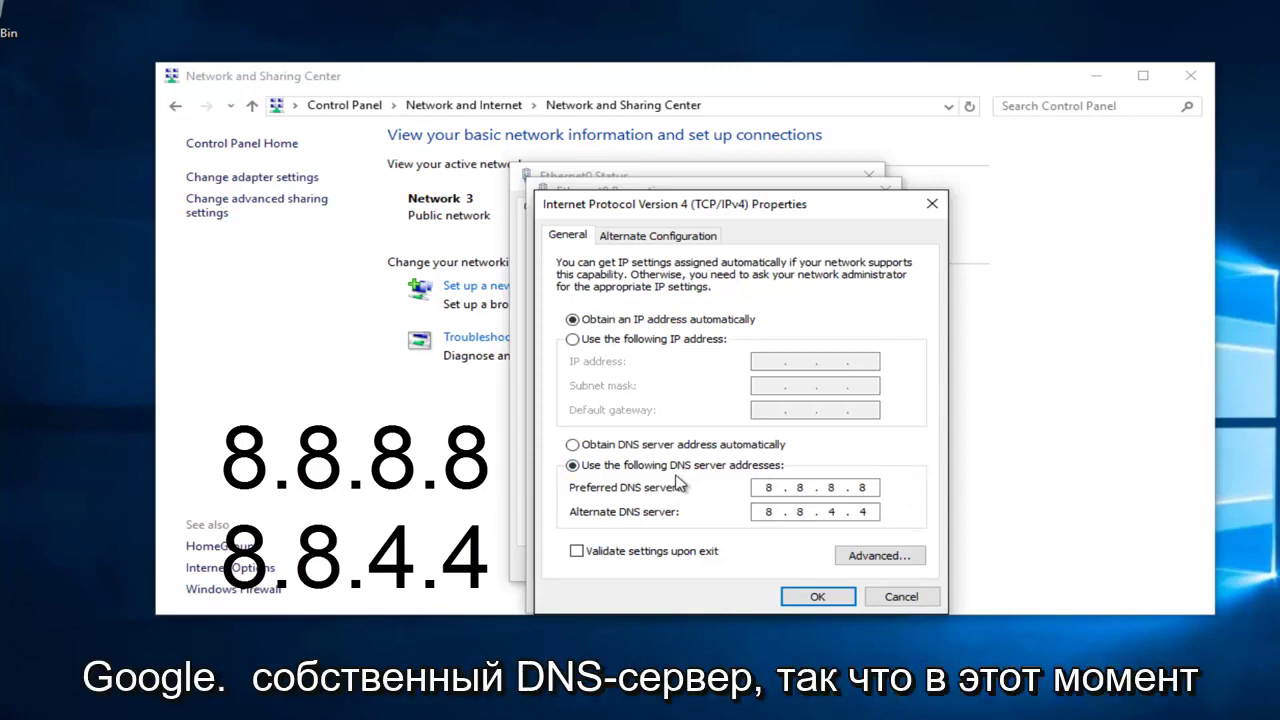
{"action": "left_click", "coordinate": [805, 598]}
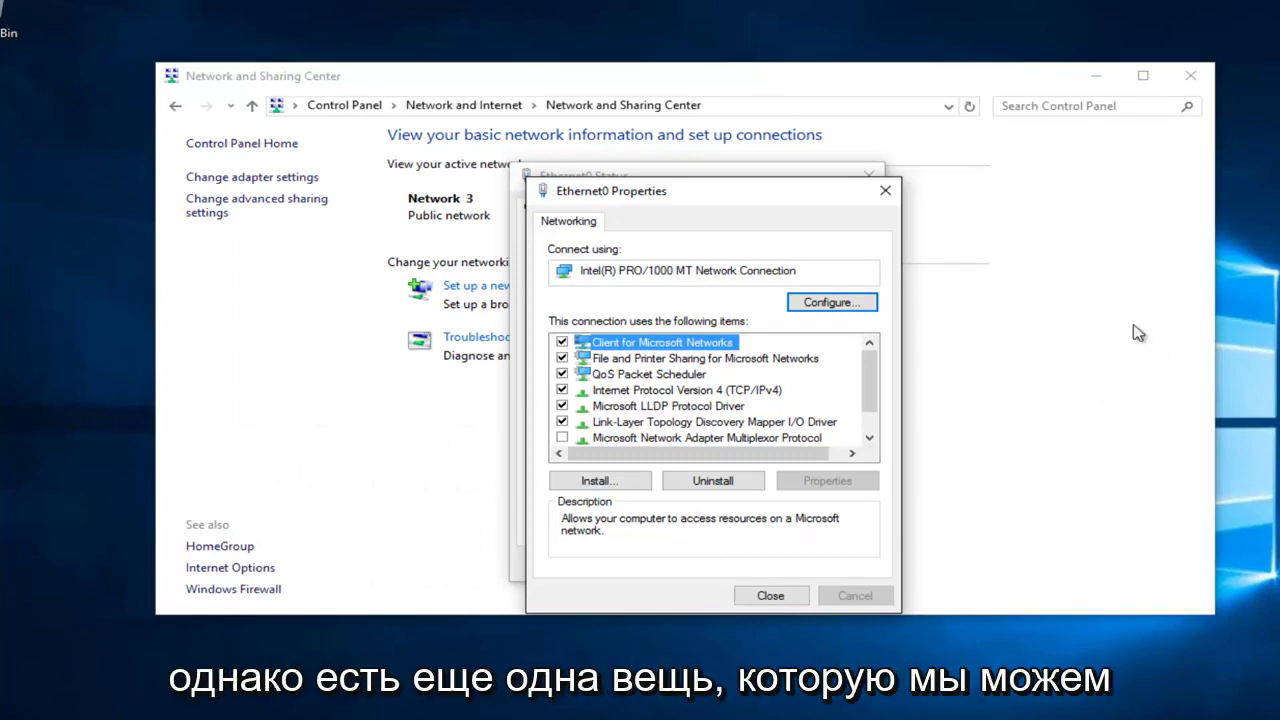
Close the Ethernet0 properties and status dialogs and the Network and Sharing Center window
{"action": "left_click", "coordinate": [886, 192]}
{"action": "left_click", "coordinate": [871, 176]}
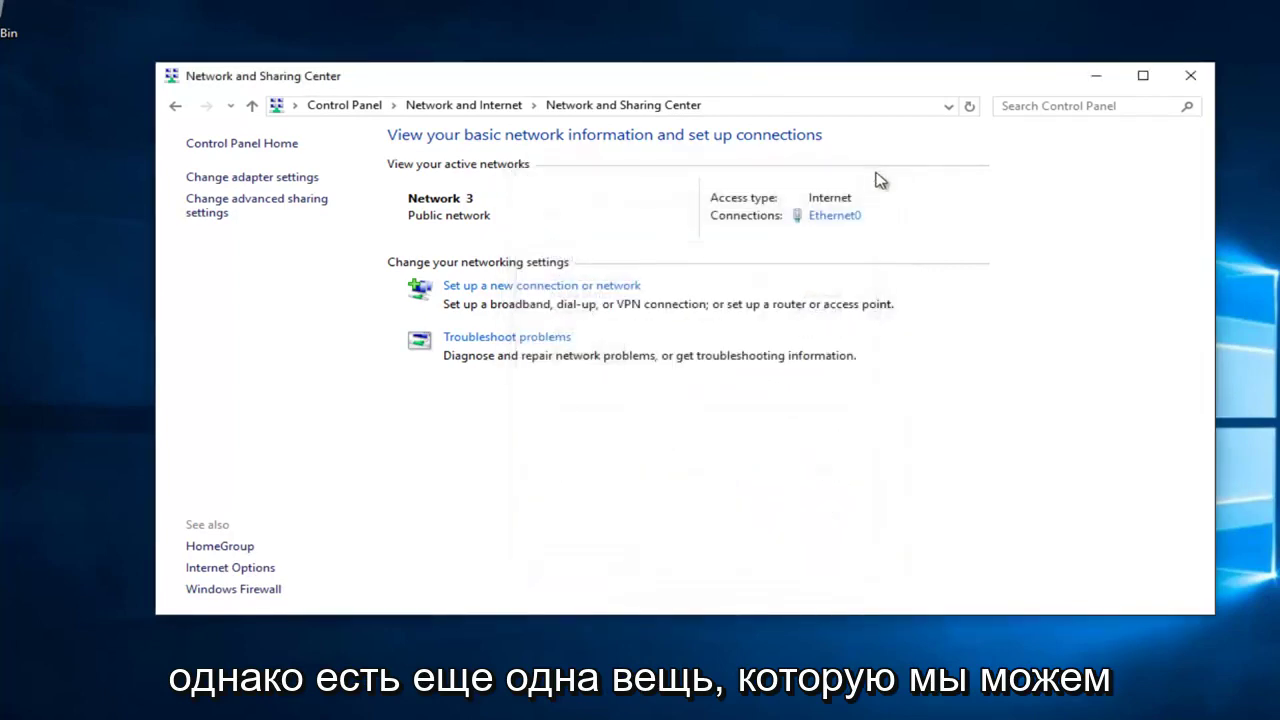
{"action": "left_click", "coordinate": [1190, 75]}
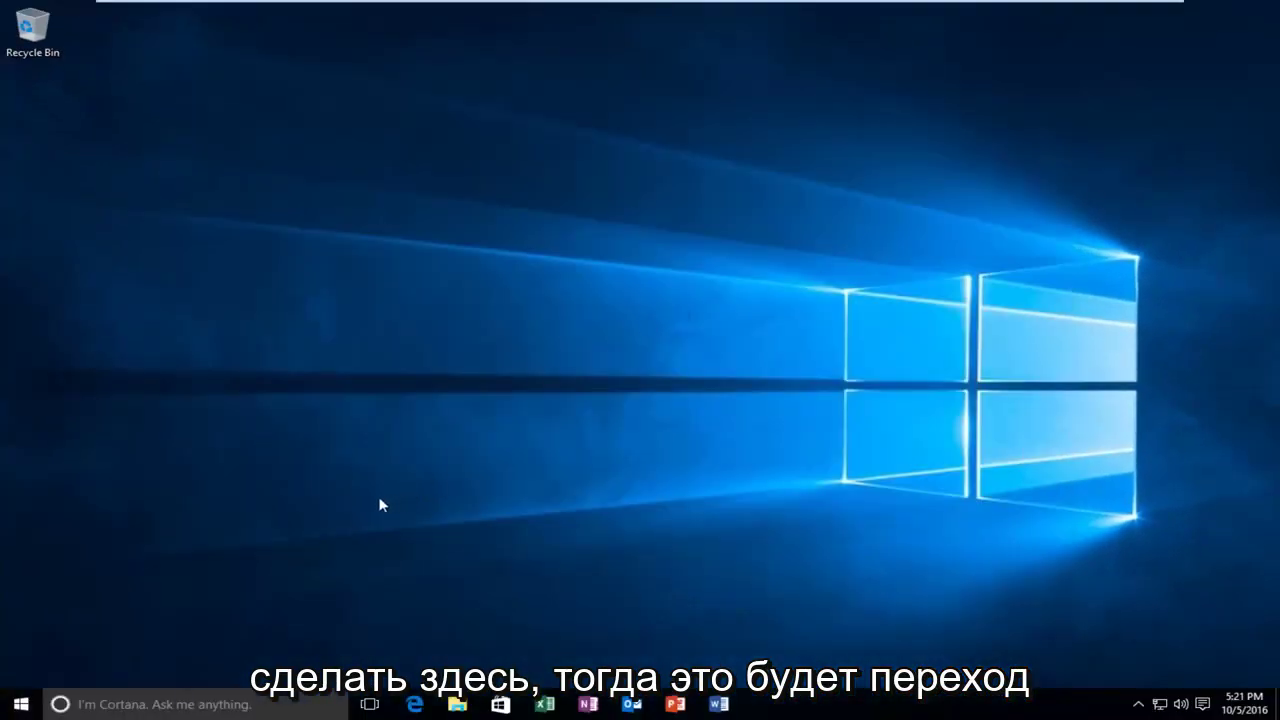
Open Command Prompt with administrator rights and allow it to make changes to the PC
{"action": "right_click", "coordinate": [22, 708]}
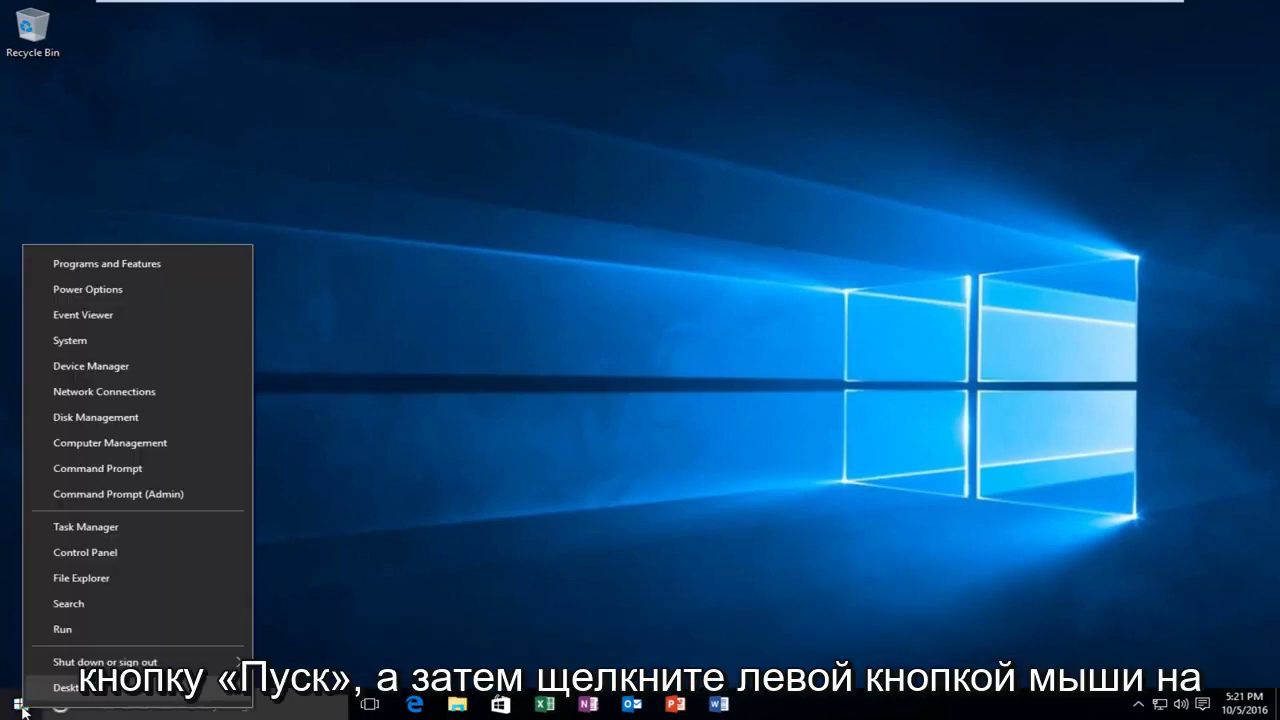
{"action": "left_click", "coordinate": [133, 493]}
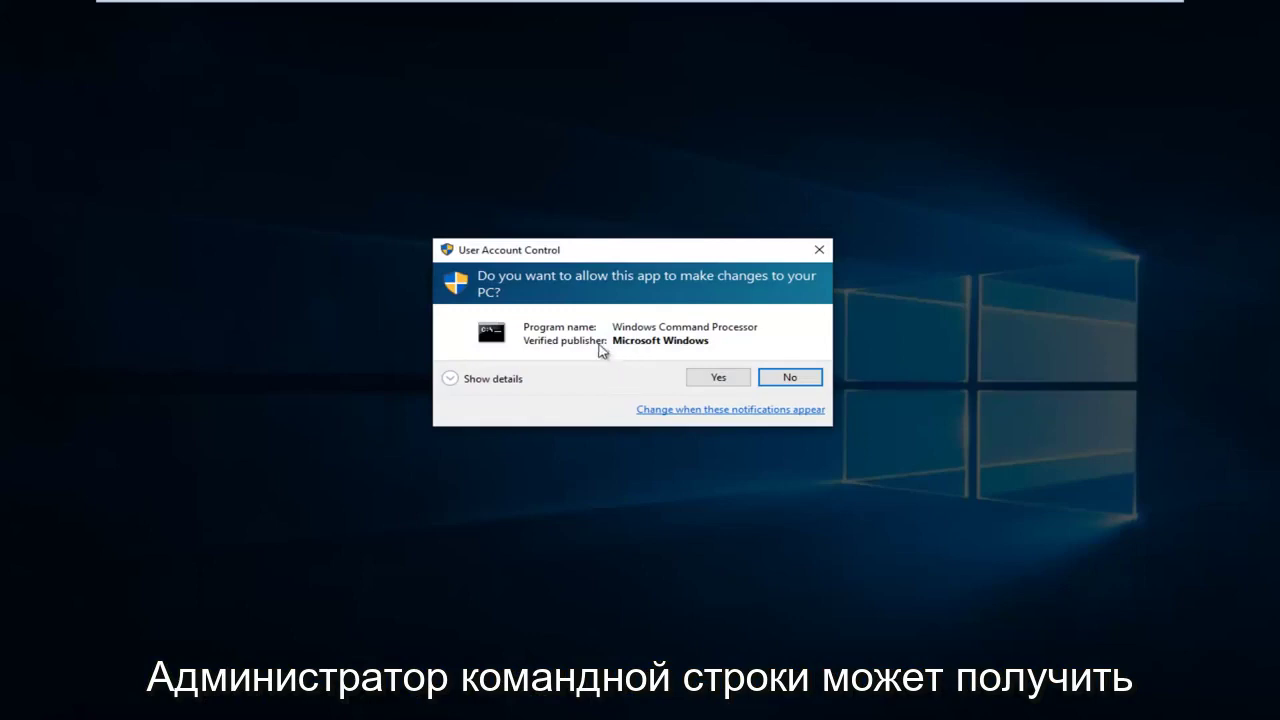
{"action": "left_click", "coordinate": [718, 377]}
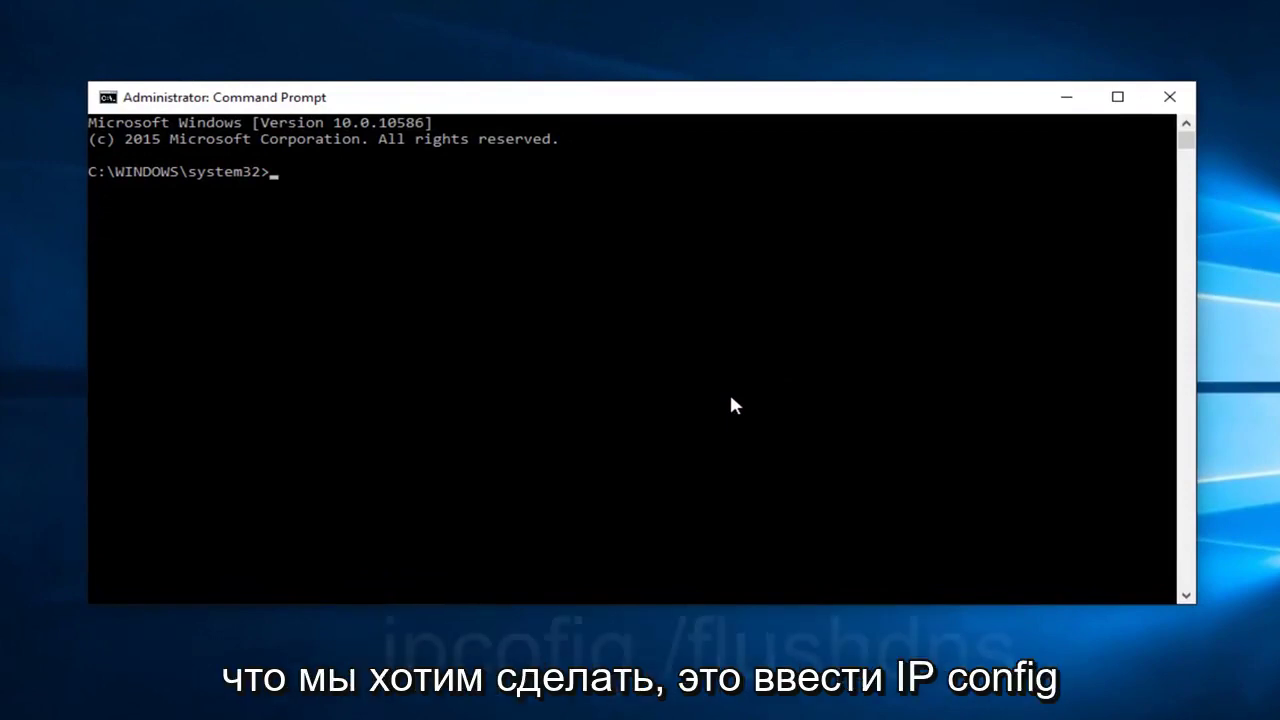
Flush the DNS resolver cache by running ipconfig /flushdns
{"action": "type", "text": "ipconfig"}
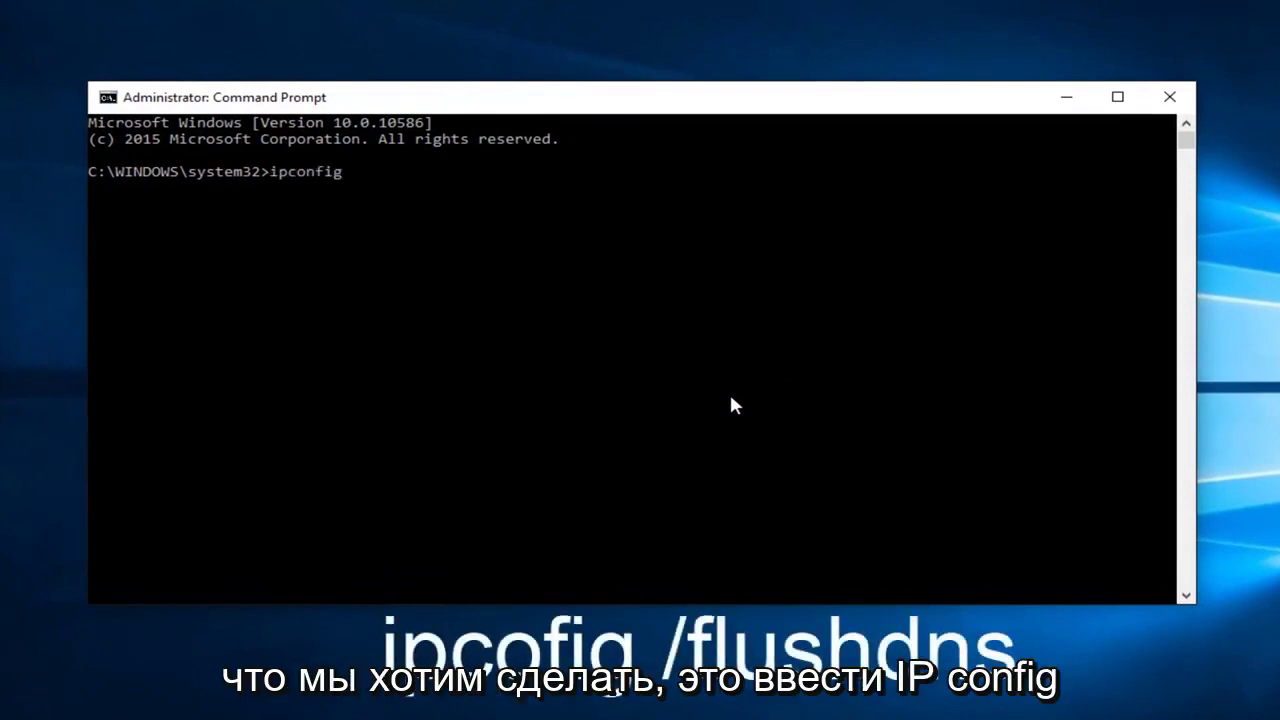
{"action": "type", "text": " /"}
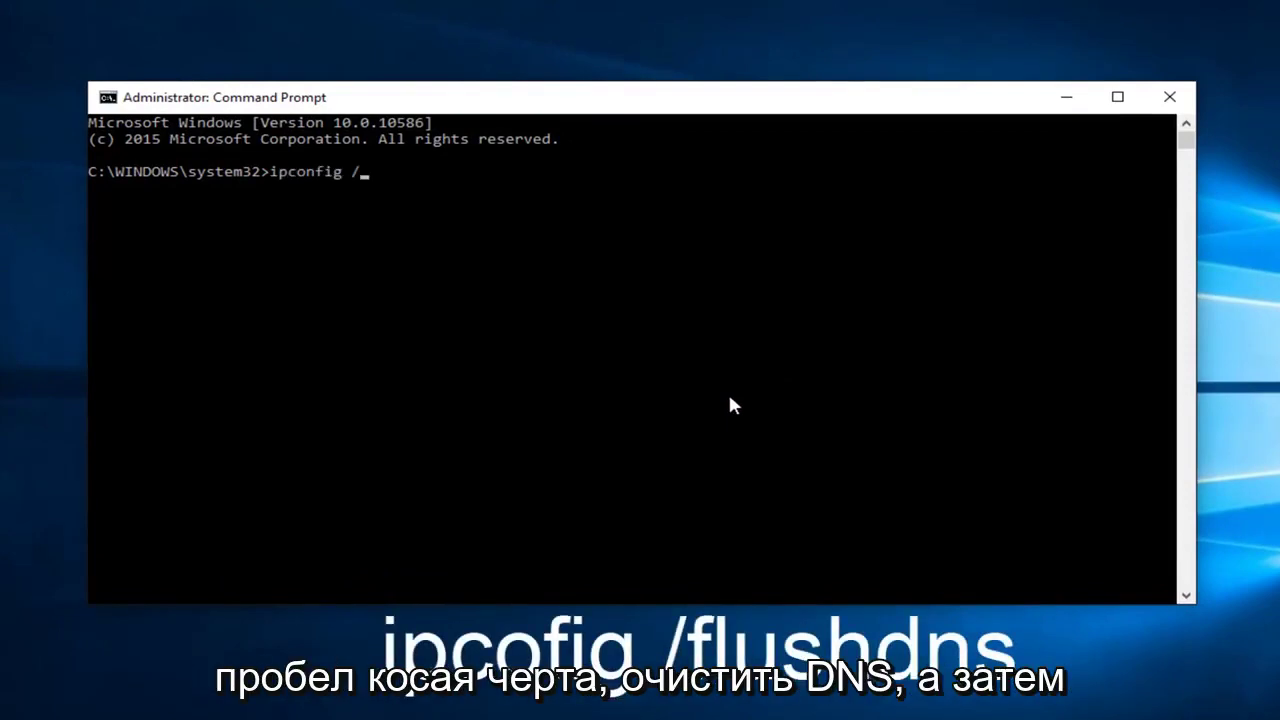
{"action": "type", "text": "flushdns"}
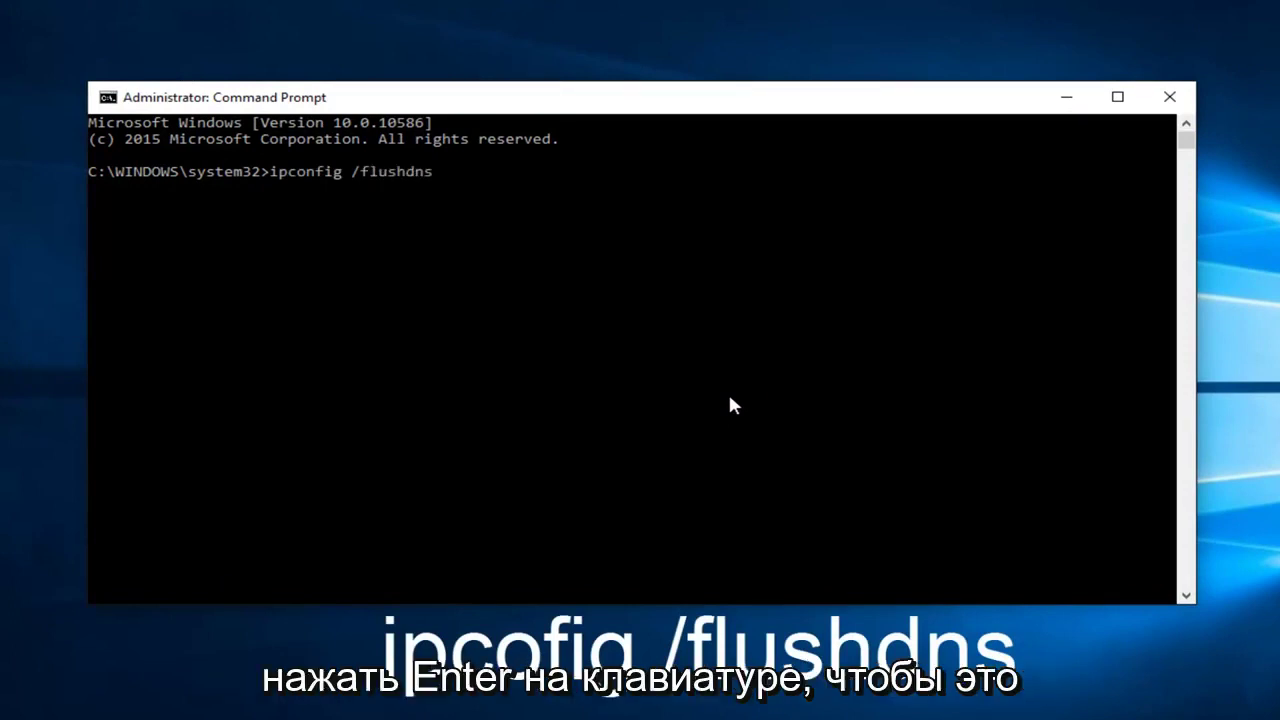
{"action": "key", "text": "Return"}
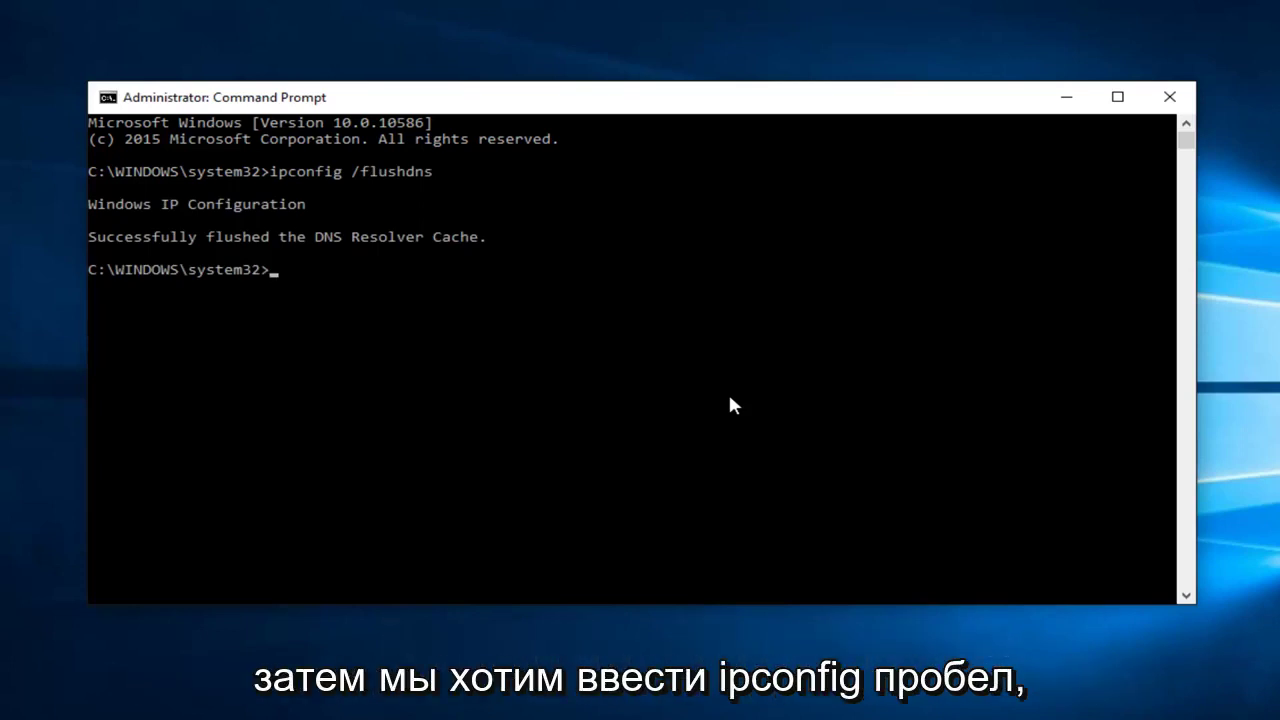
Renew the IP configuration by running ipconfig /renew, and close the Command Prompt window
{"action": "type", "text": "ipconfig"}
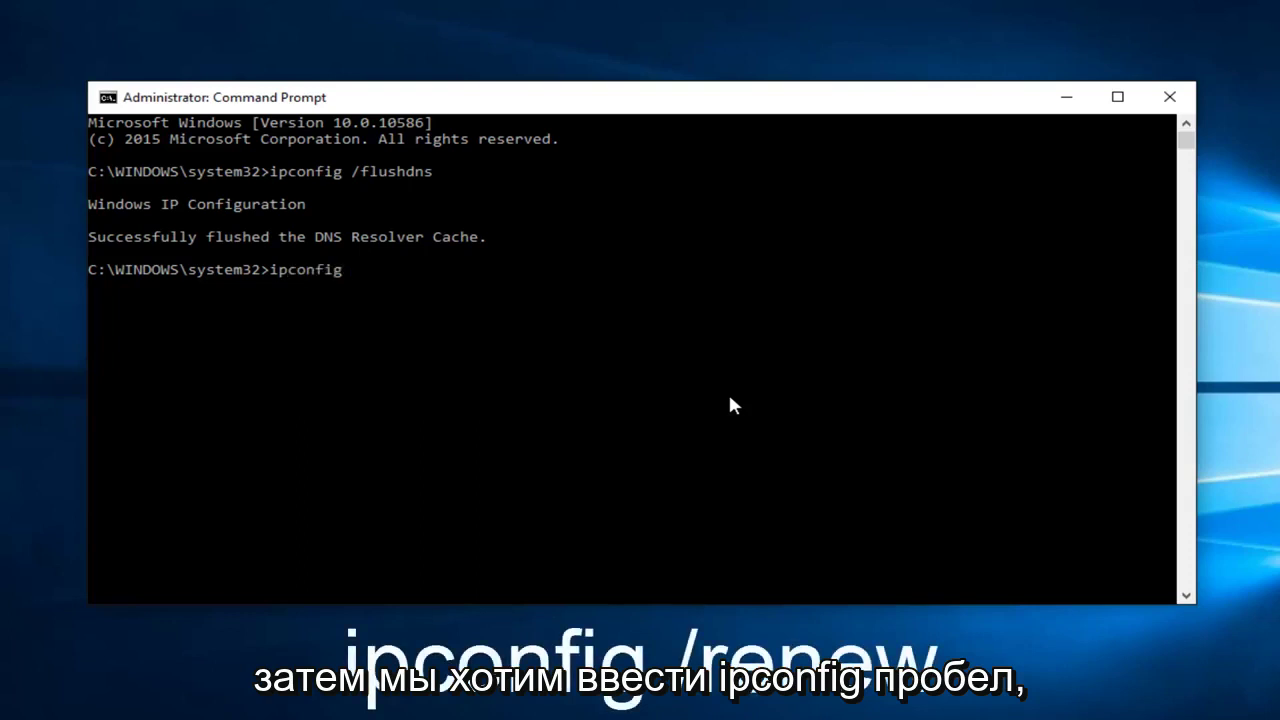
{"action": "type", "text": " /"}
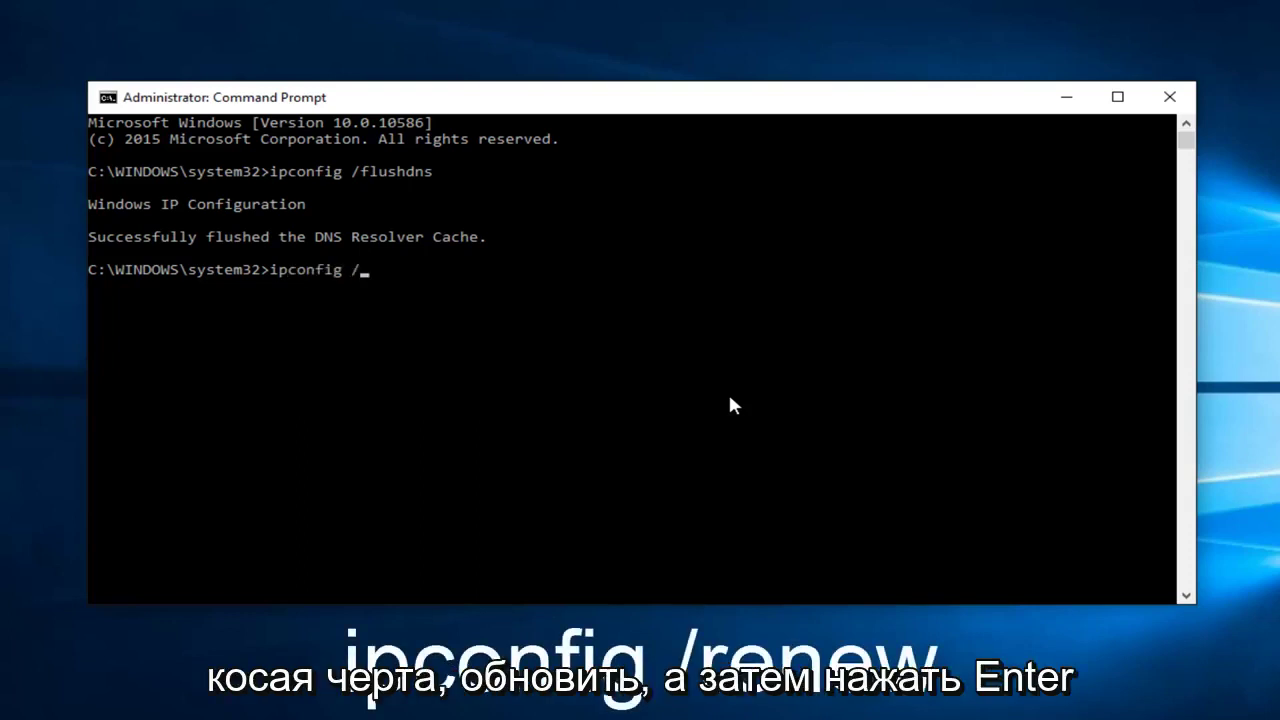
{"action": "type", "text": "renew"}
{"action": "key", "text": "Return"}
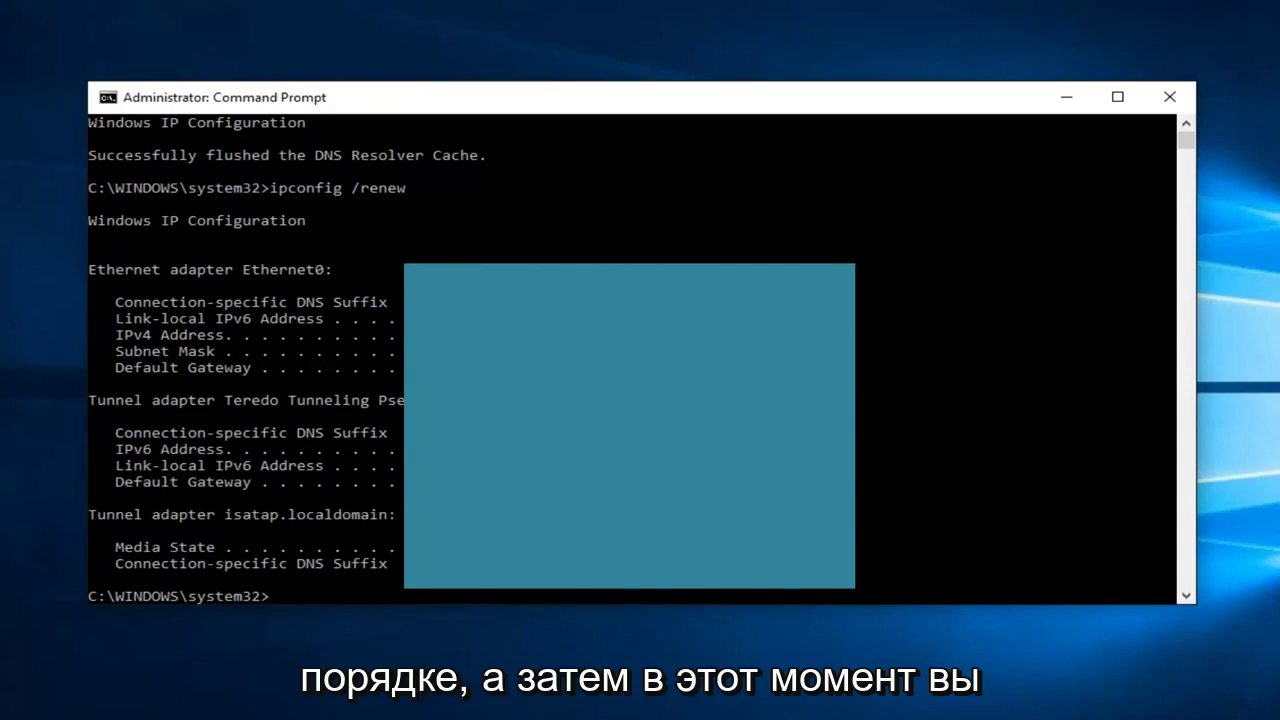
{"action": "scroll", "coordinate": [371, 474], "scroll_direction": "down", "scroll_amount": 5}
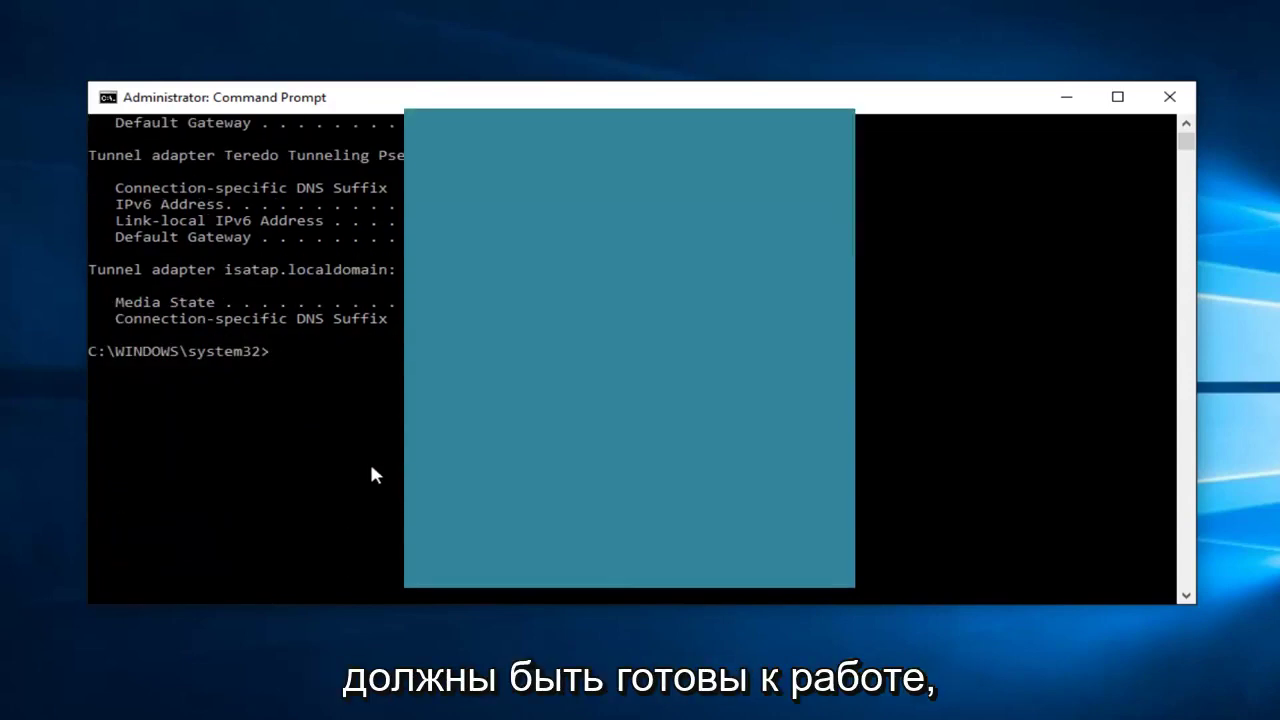
{"action": "left_click", "coordinate": [1168, 96]}
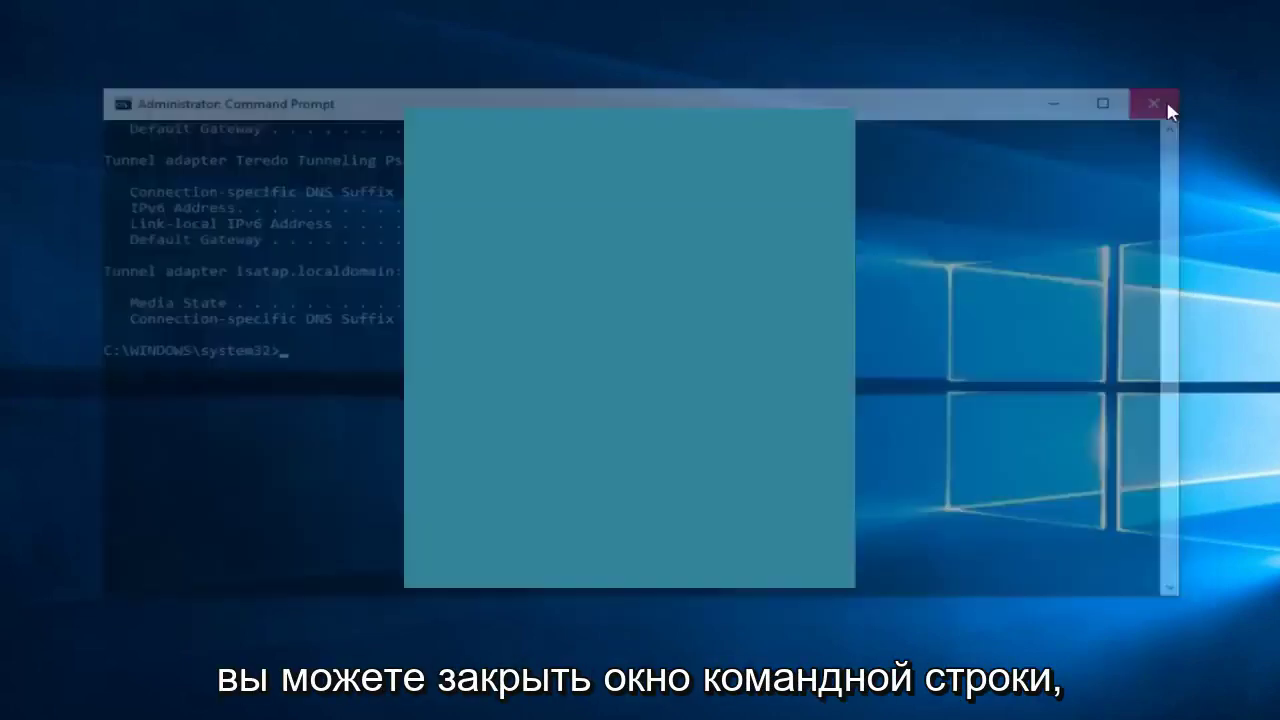